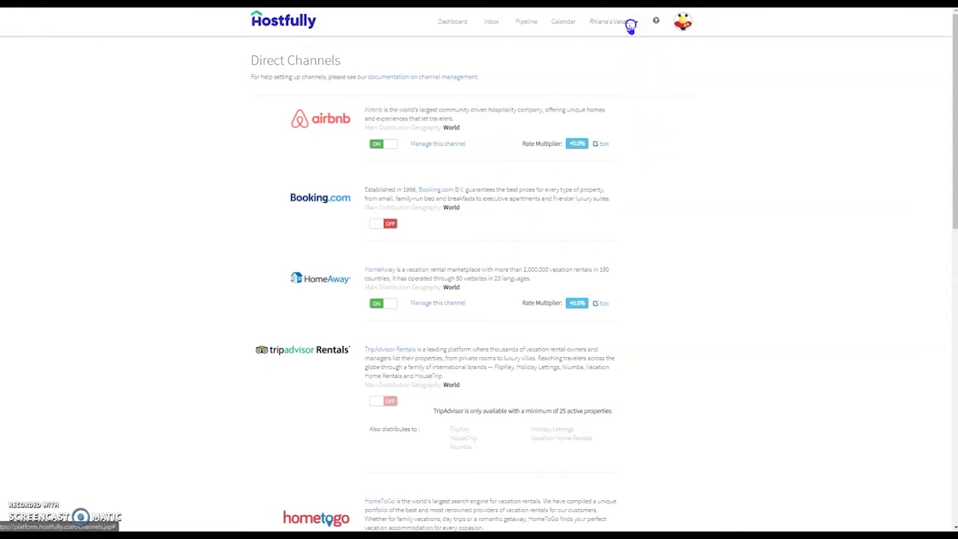
# - Open the Broadwaytesttest property from the properties list and view its pricing calendar and main settings
pyautogui.click(630, 27)
pyautogui.click(599, 43)
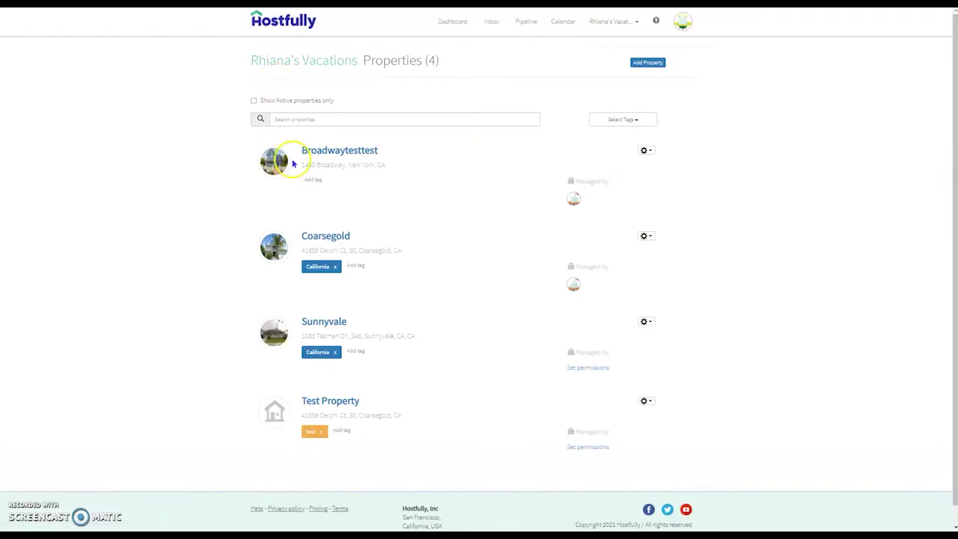
pyautogui.click(328, 154)
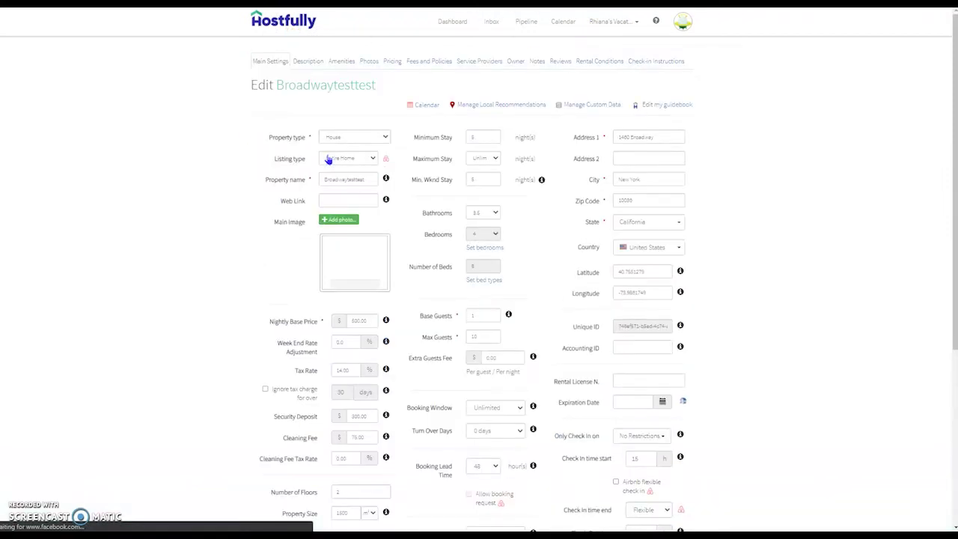
pyautogui.click(392, 63)
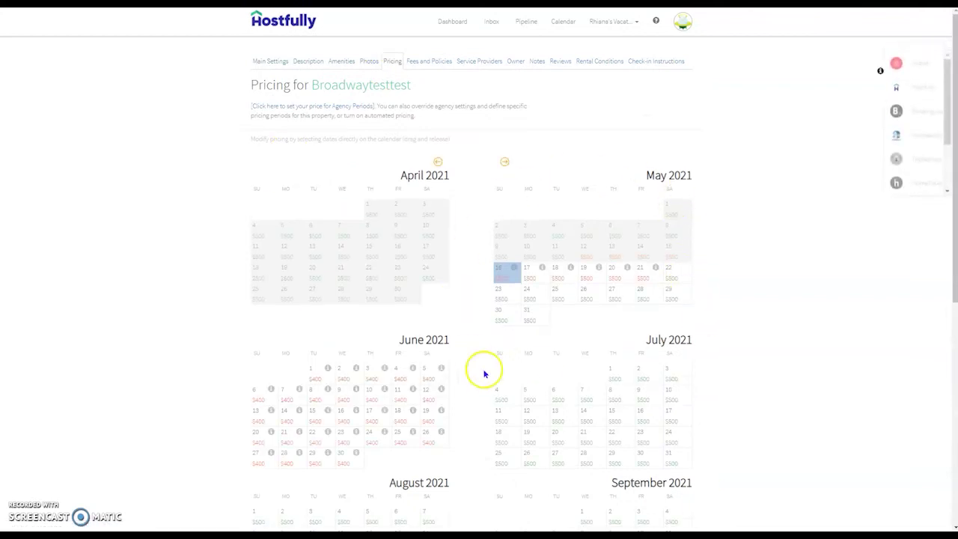
pyautogui.click(278, 65)
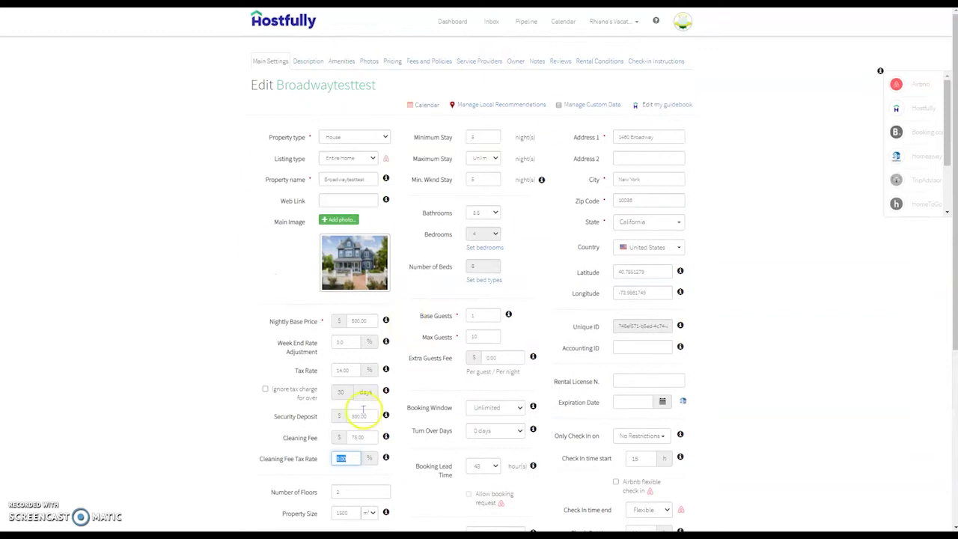
# - Override pricing for July 13 to 16, 2021 with a $450 daily rate and a 4-night minimum stay, and save it
pyautogui.click(388, 69)
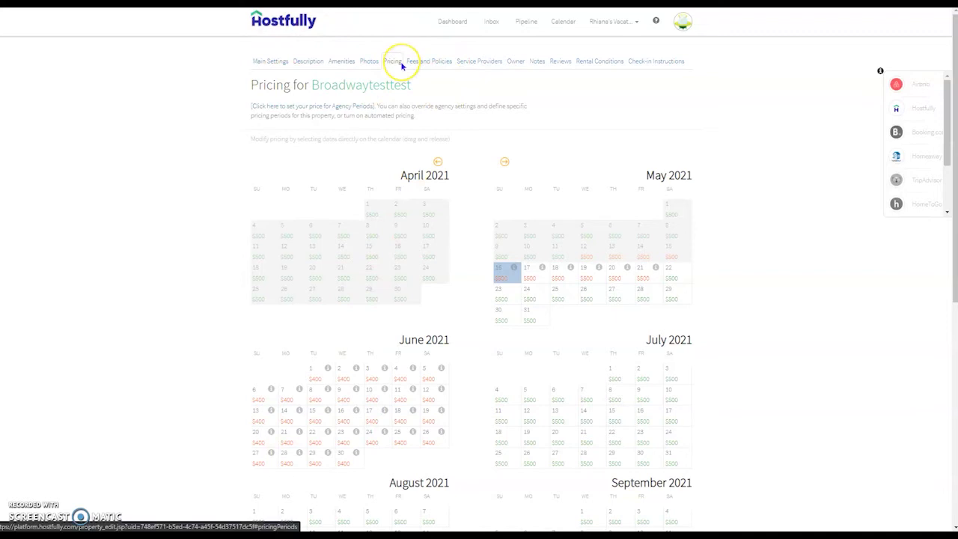
pyautogui.scroll(-2, 334, 194)
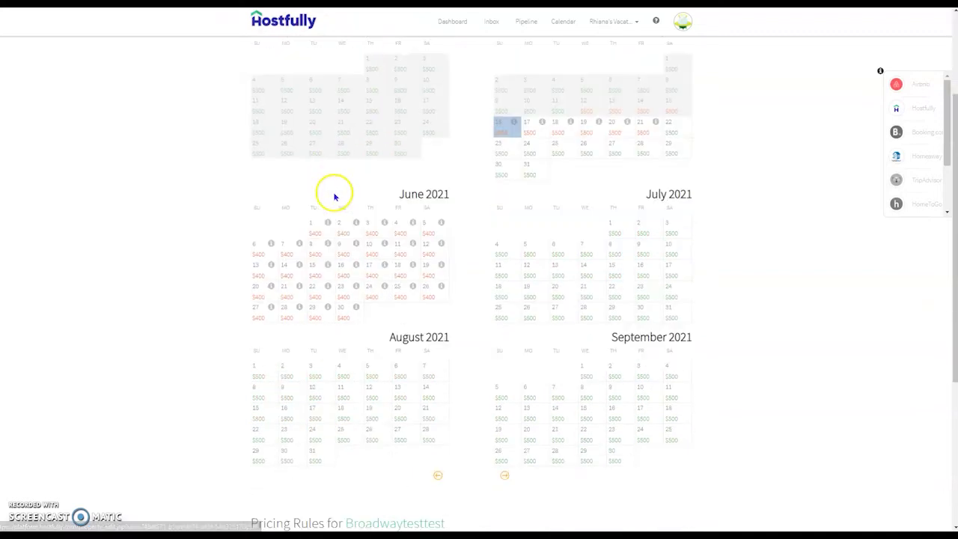
pyautogui.moveTo(557, 266); pyautogui.dragTo(663, 264)
pyautogui.moveTo(502, 107); pyautogui.dragTo(477, 107)
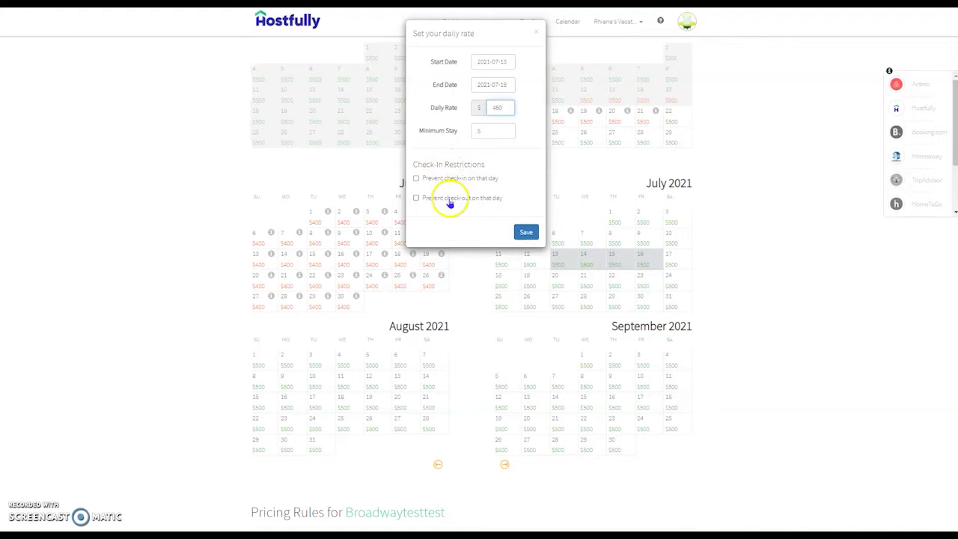
pyautogui.click(476, 130)
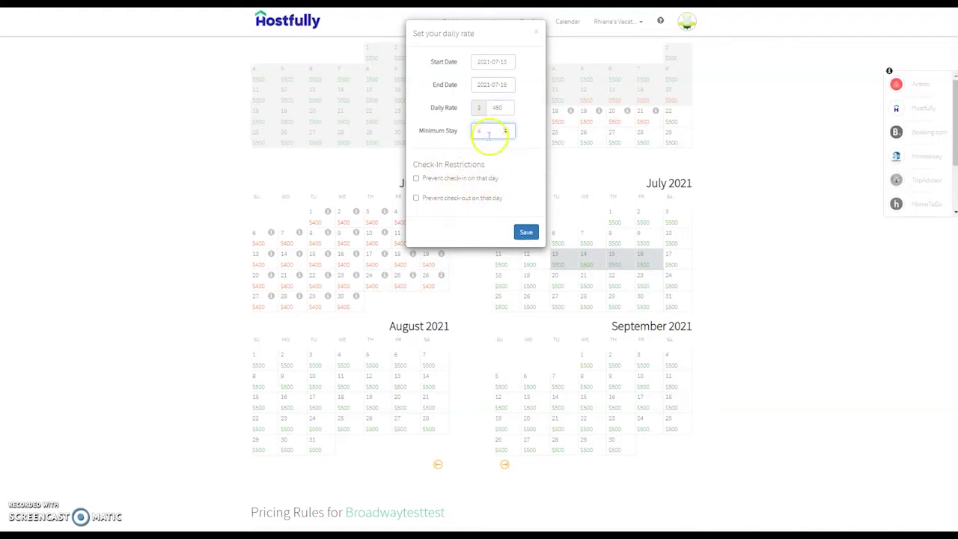
pyautogui.click(528, 232)
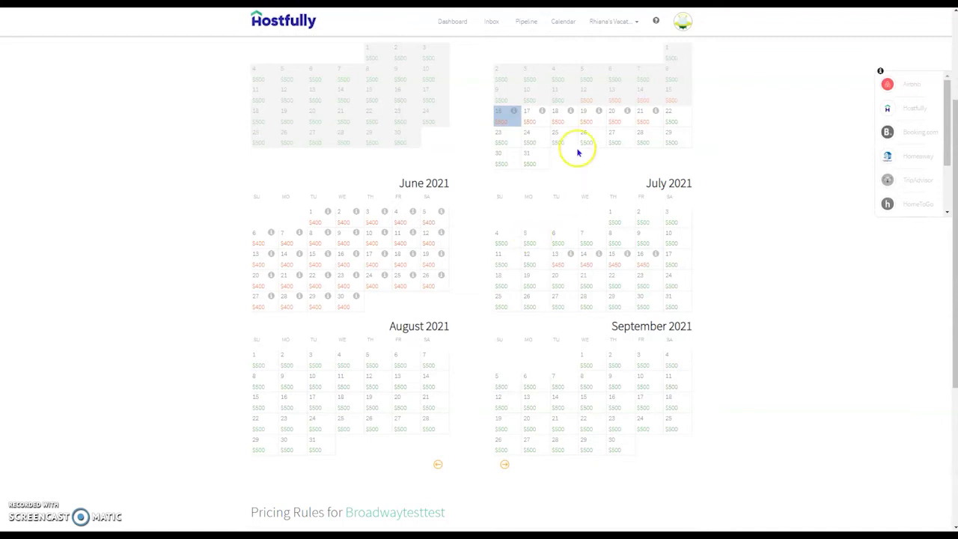
pyautogui.scroll(-1, 545, 212)
pyautogui.scroll(-1, 546, 247)
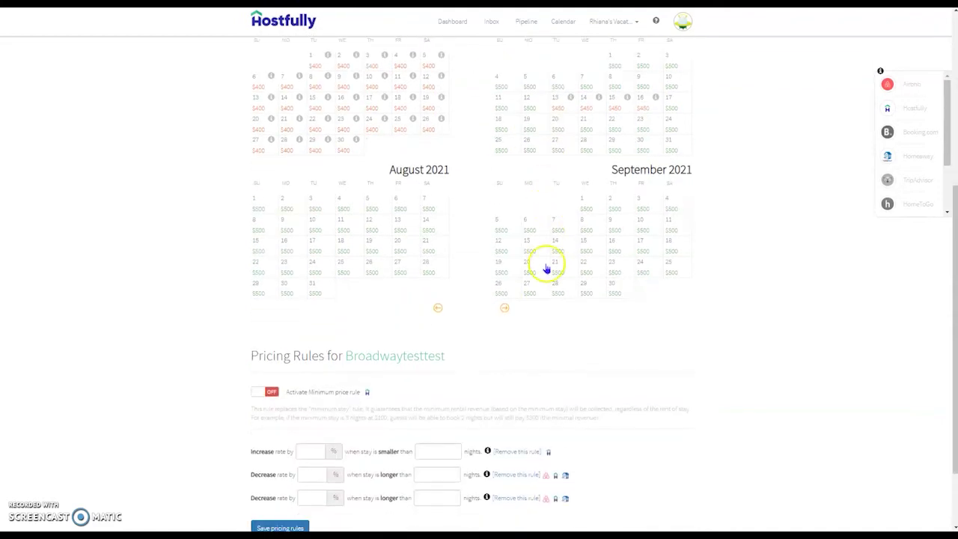
pyautogui.scroll(4, 546, 306)
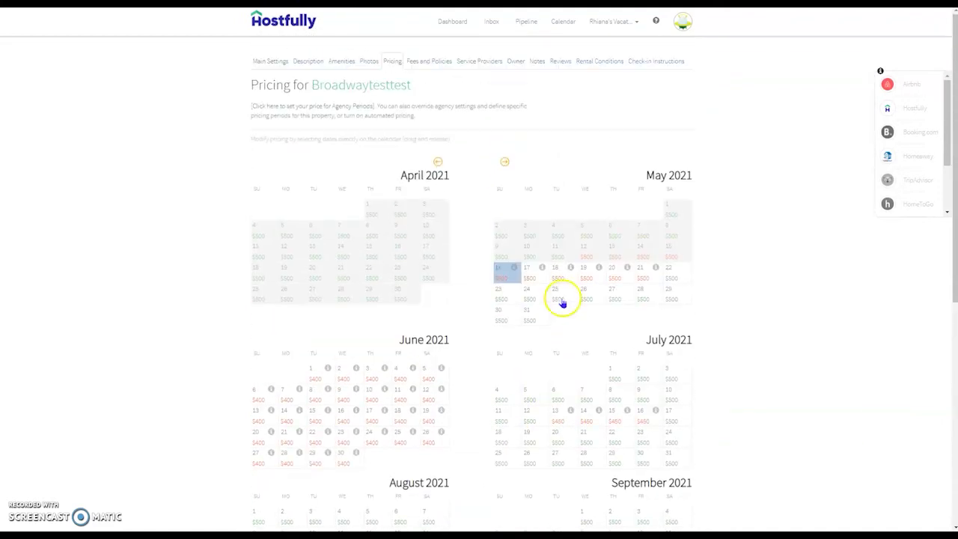
# - Begin a new fee in the property's fees and policies, named Management fee, with value 30 and amount type Percent (%)
pyautogui.click(436, 65)
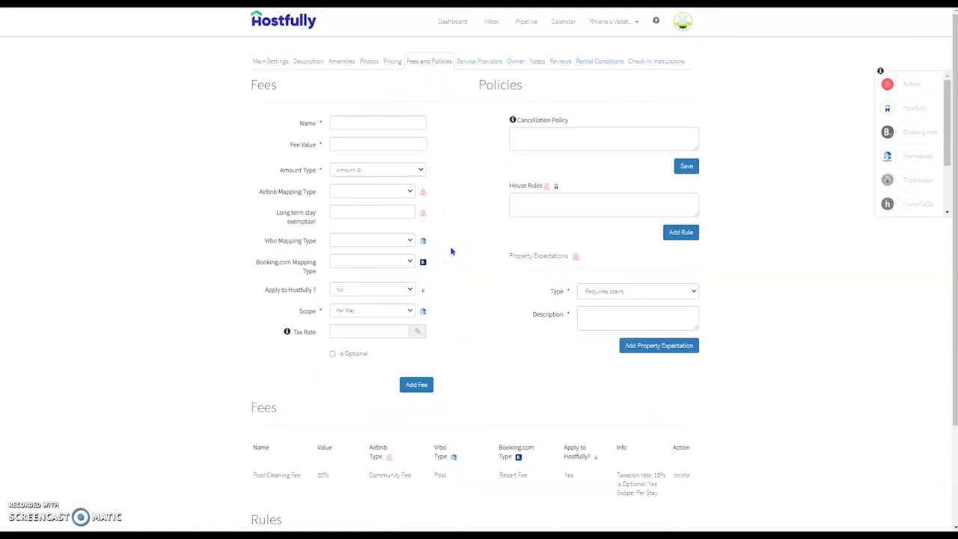
pyautogui.scroll(-2, 452, 252)
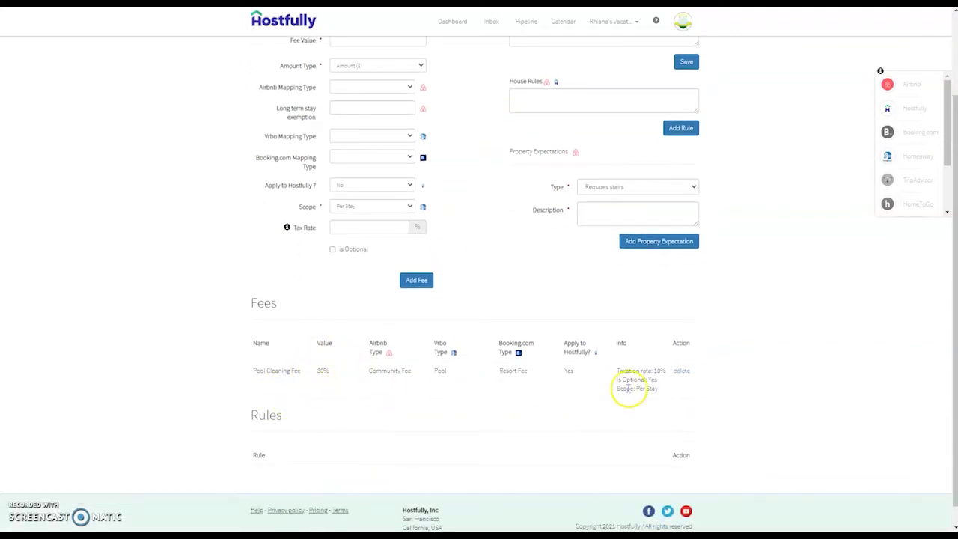
pyautogui.scroll(2, 625, 391)
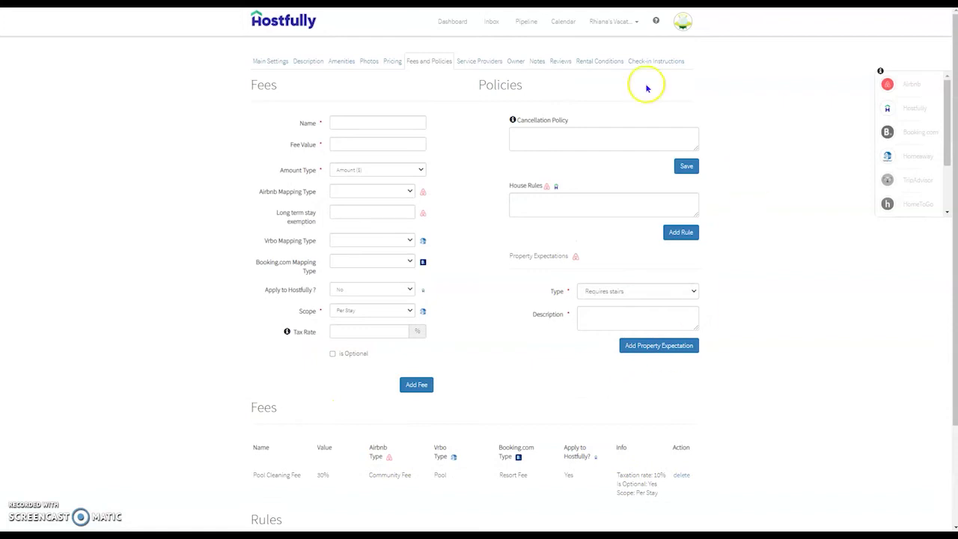
pyautogui.click(385, 129)
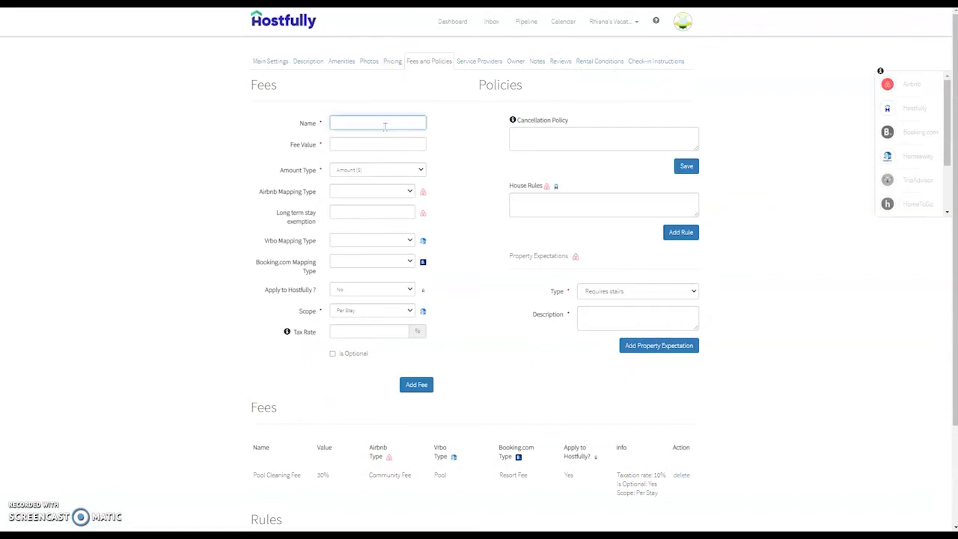
pyautogui.write('Management fee')
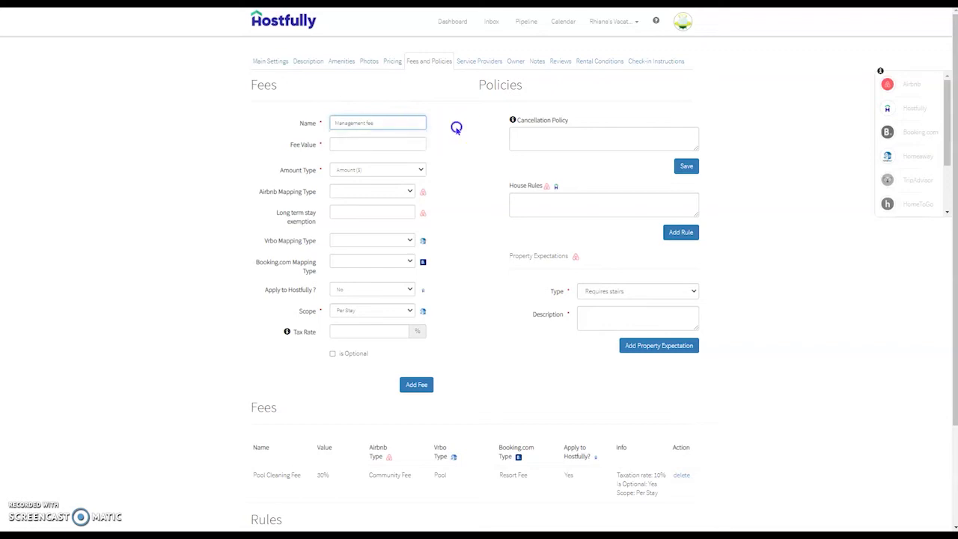
pyautogui.click(397, 145)
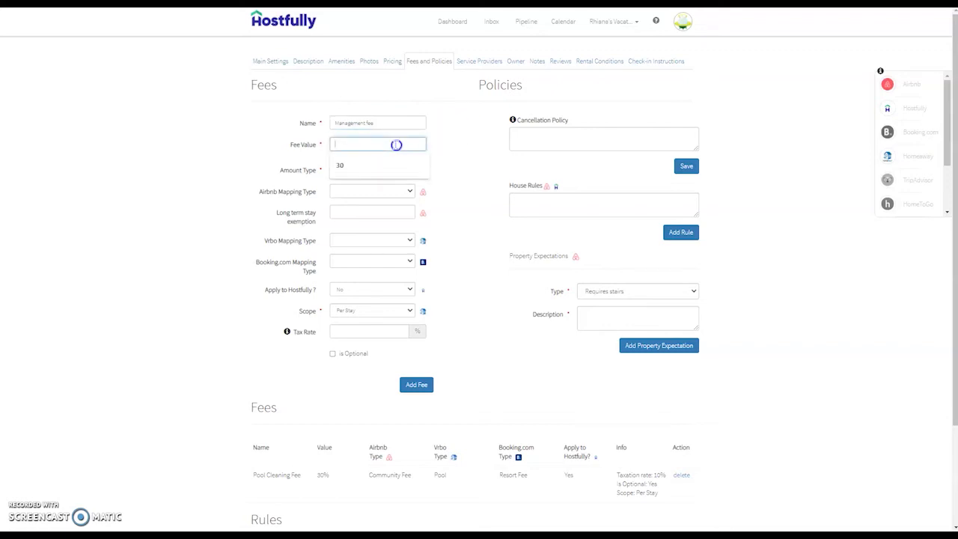
pyautogui.write('30')
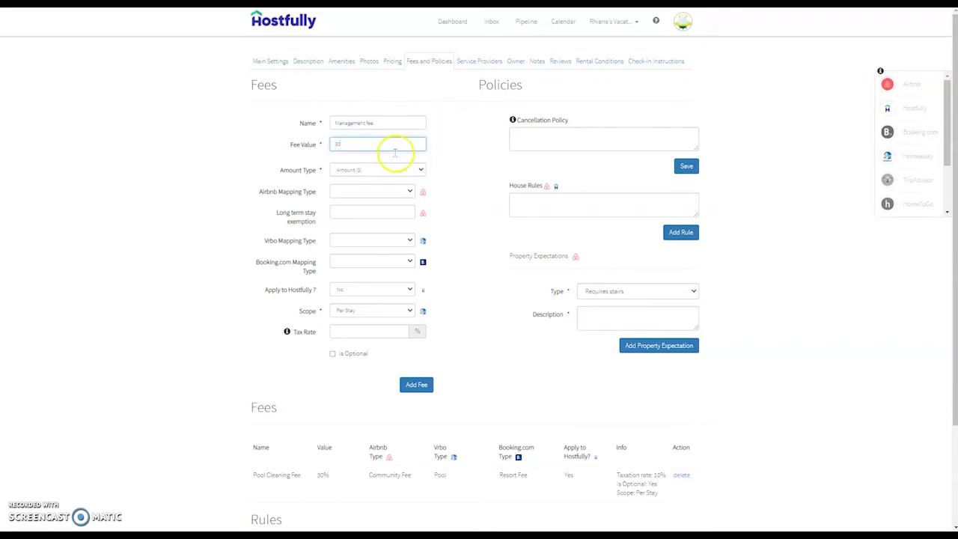
pyautogui.click(392, 169)
pyautogui.click(368, 189)
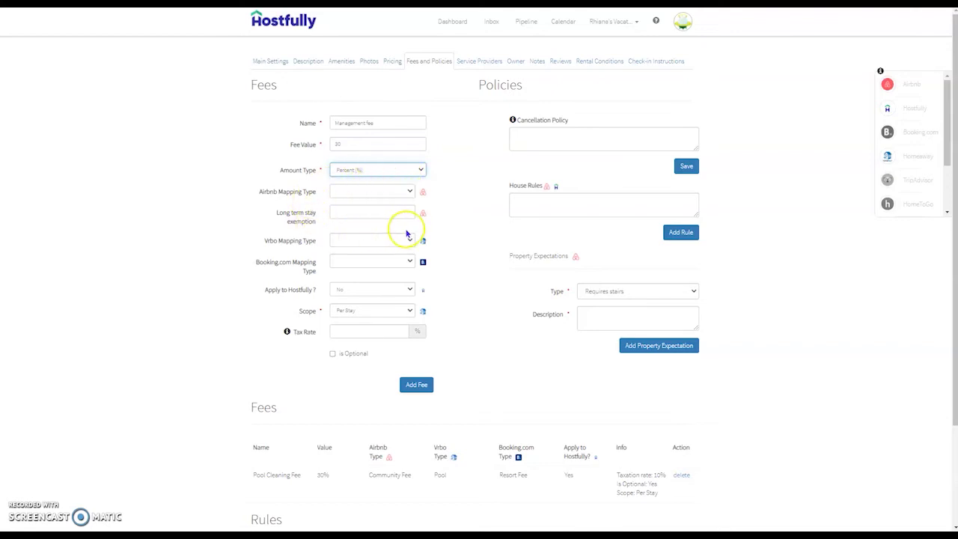
# - Map the new fee to Management Fee for Airbnb, Management for Vrbo and Resort Fee for Booking.com
pyautogui.click(408, 194)
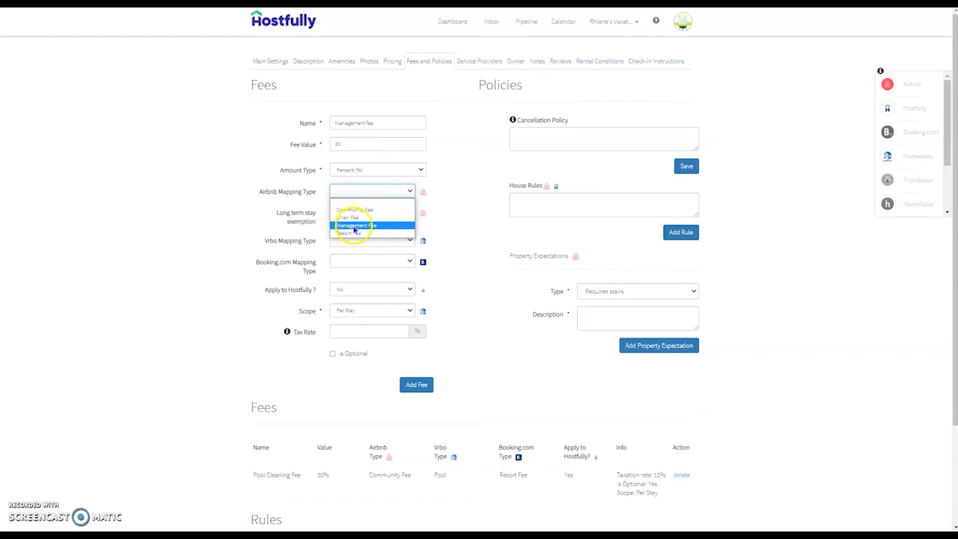
pyautogui.click(382, 226)
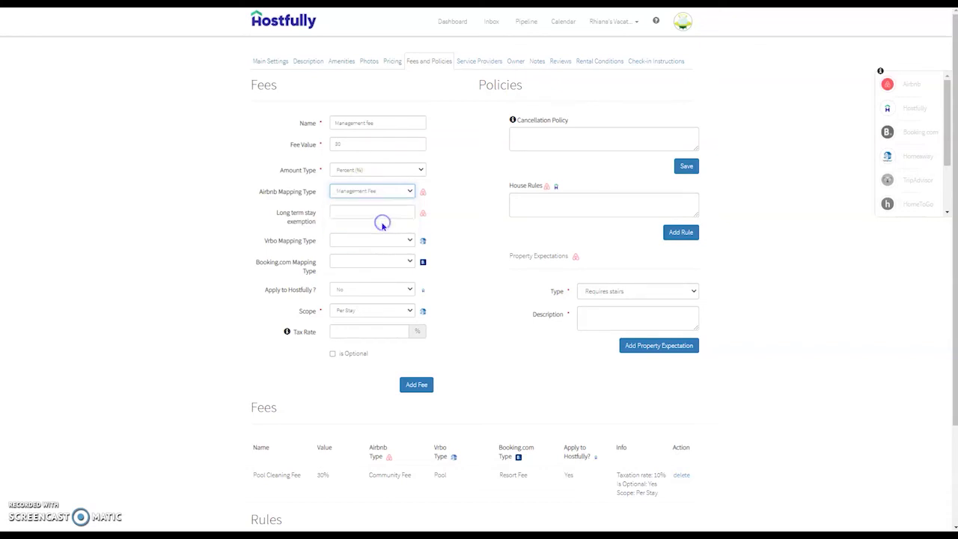
pyautogui.scroll(-2, 383, 226)
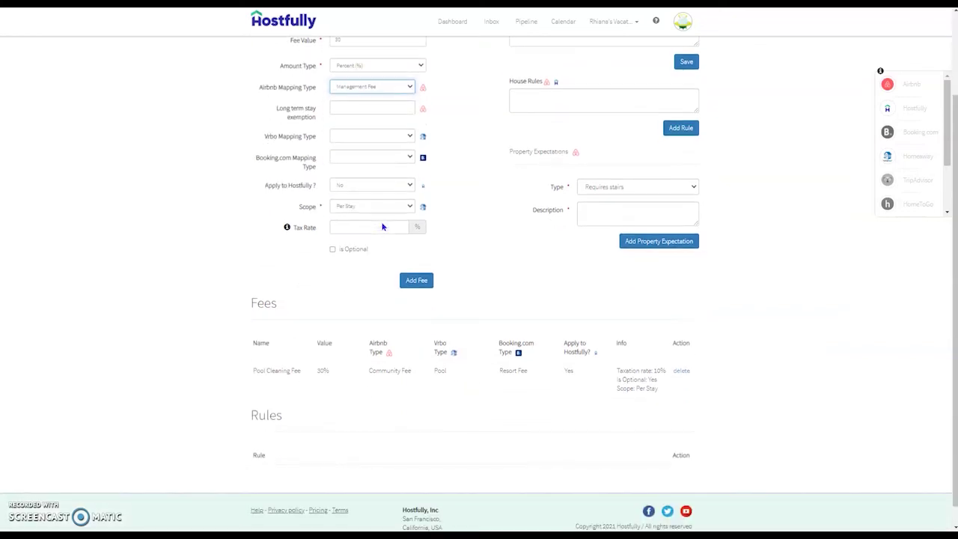
pyautogui.click(375, 139)
pyautogui.scroll(-5, 369, 200)
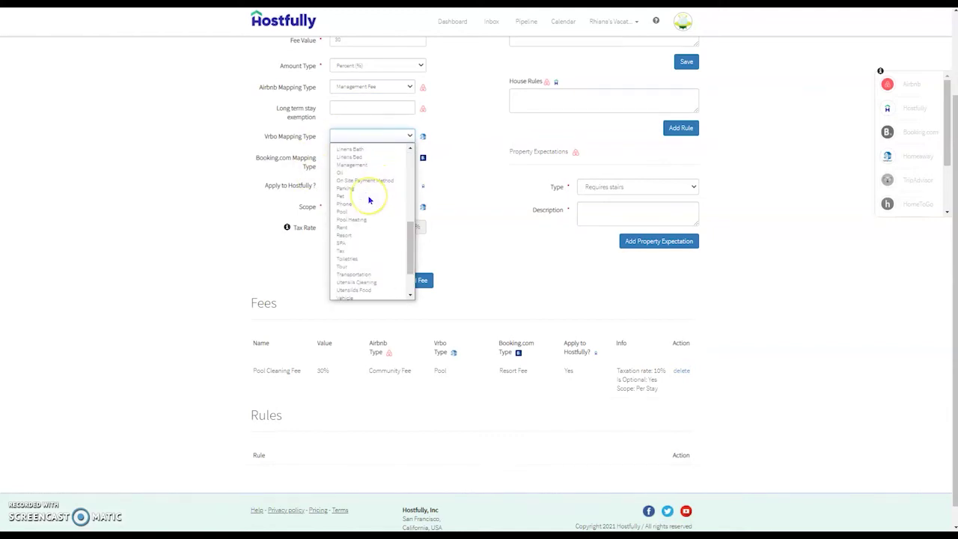
pyautogui.scroll(2, 369, 200)
pyautogui.click(358, 263)
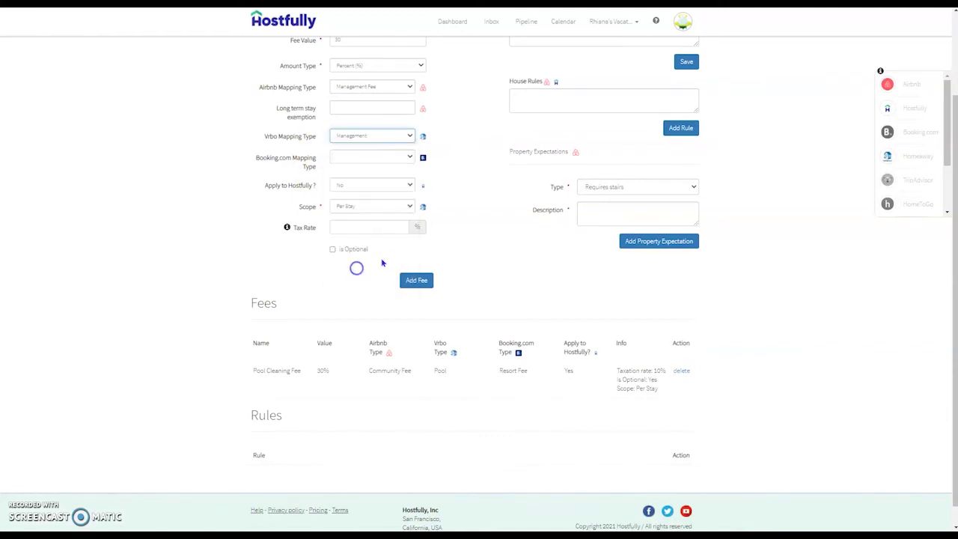
pyautogui.click(384, 156)
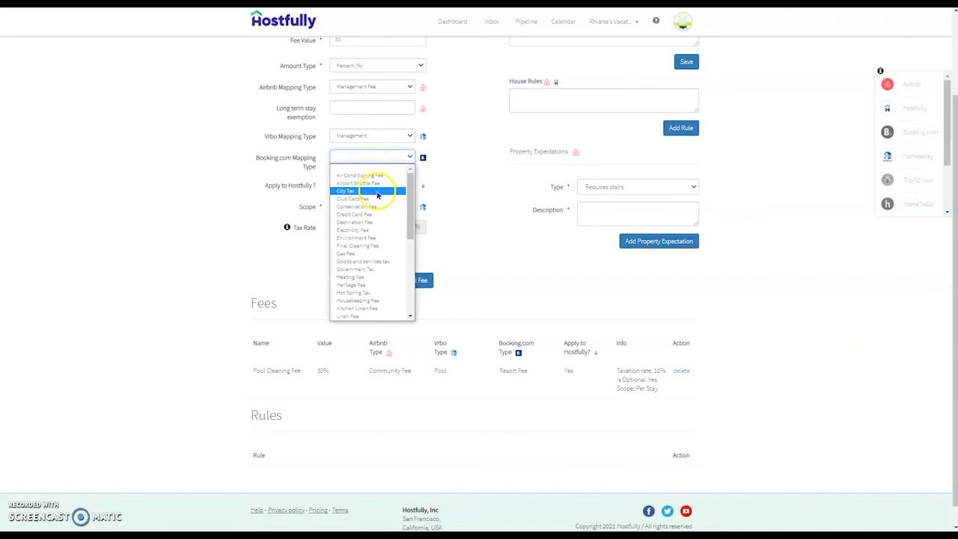
pyautogui.scroll(-3, 372, 198)
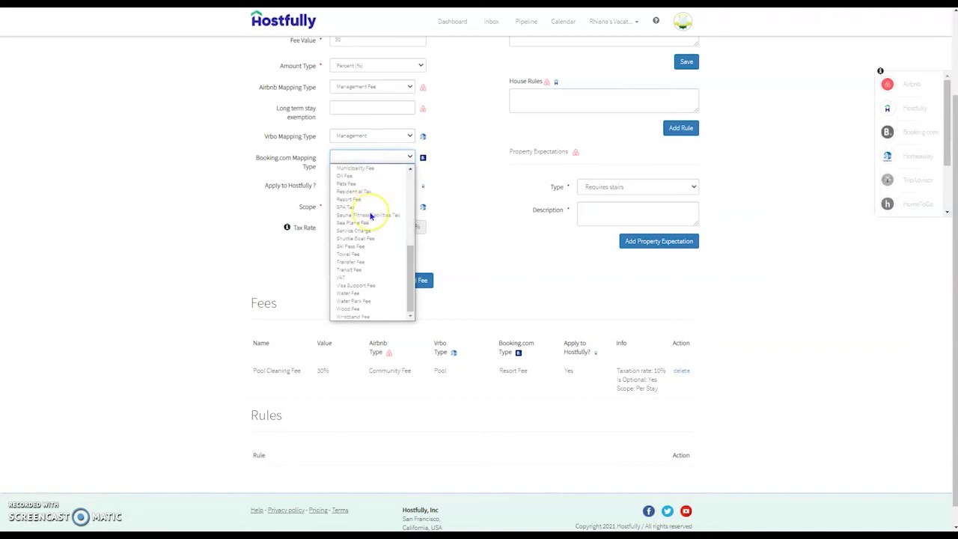
pyautogui.scroll(2, 370, 215)
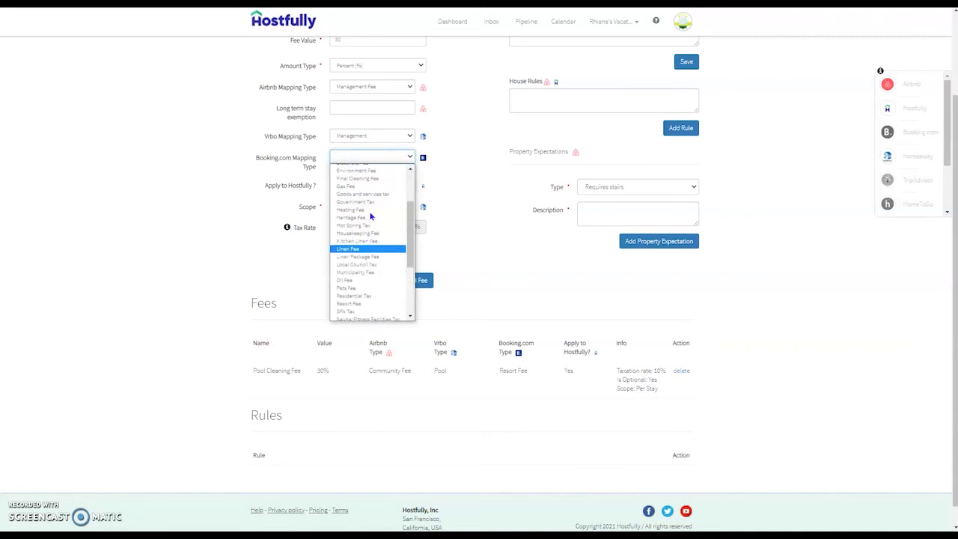
pyautogui.click(365, 304)
# - Apply the fee to Hostfully, set its scope to Per Guest Per Night and add it without a tax rate
pyautogui.click(412, 185)
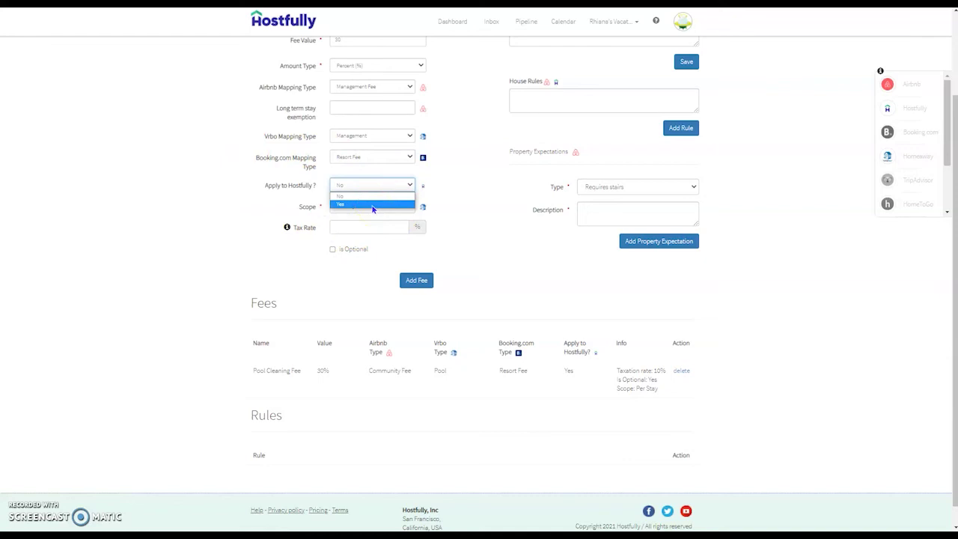
pyautogui.click(373, 207)
pyautogui.click(372, 205)
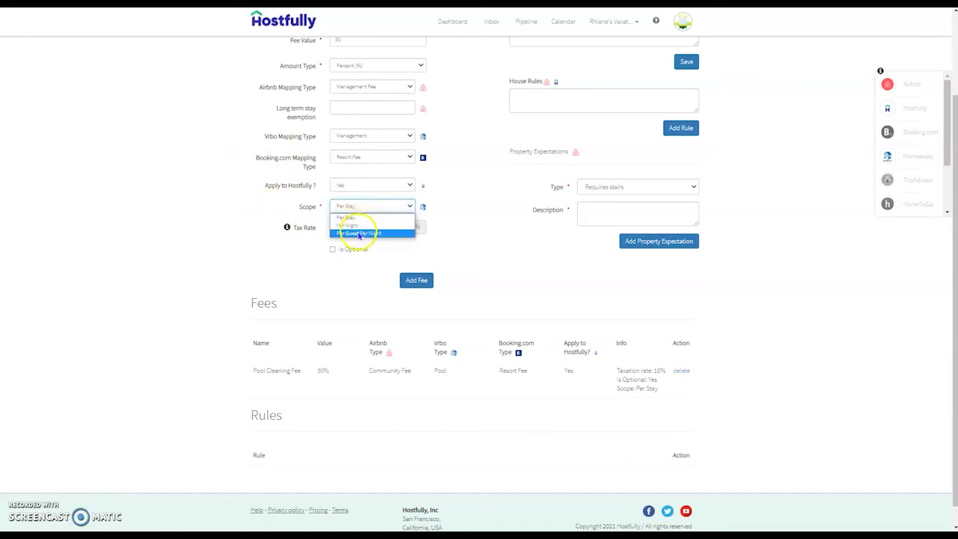
pyautogui.click(359, 233)
pyautogui.click(358, 229)
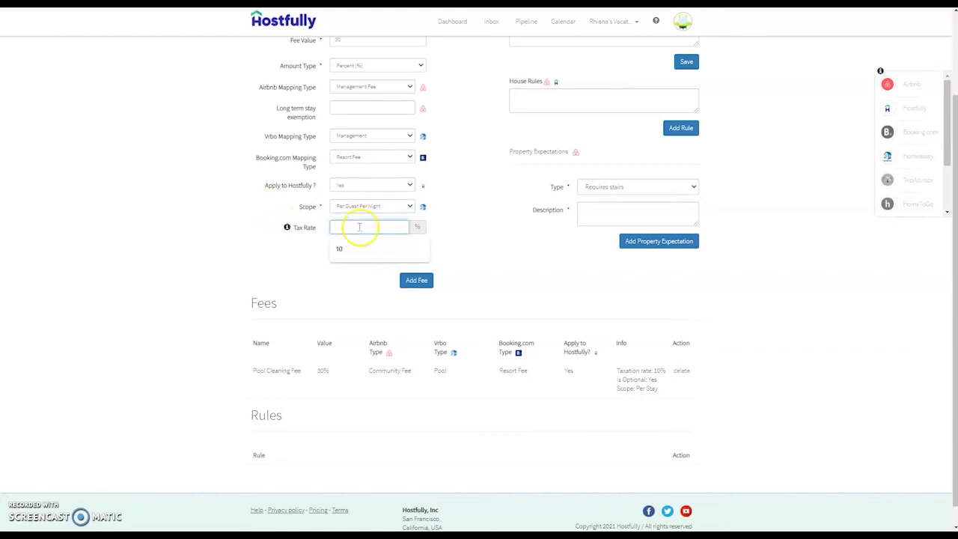
pyautogui.click(417, 279)
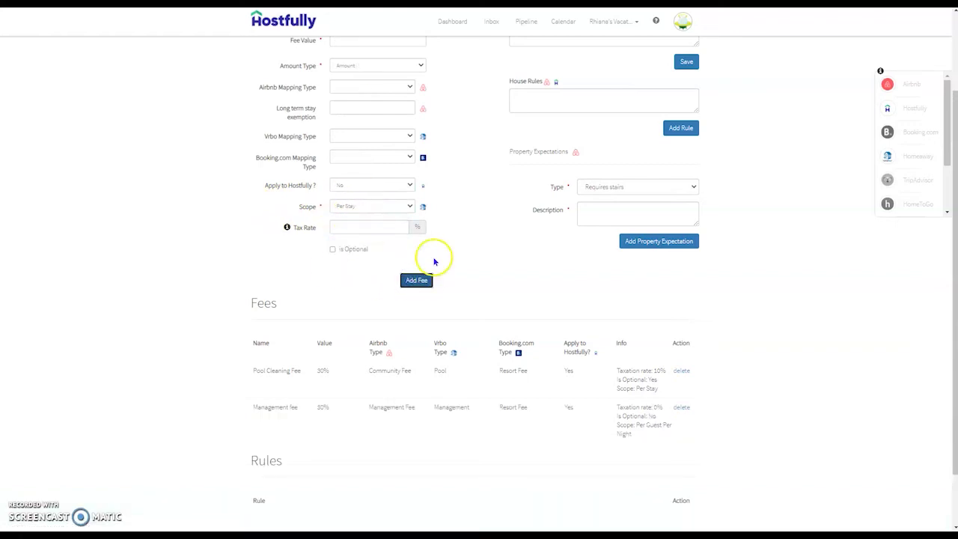
pyautogui.scroll(1, 513, 384)
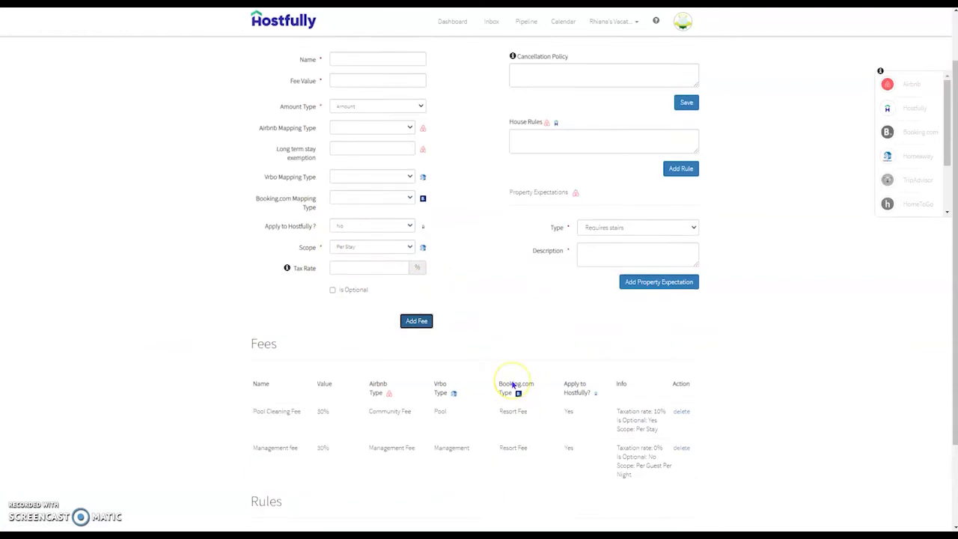
pyautogui.scroll(1, 513, 384)
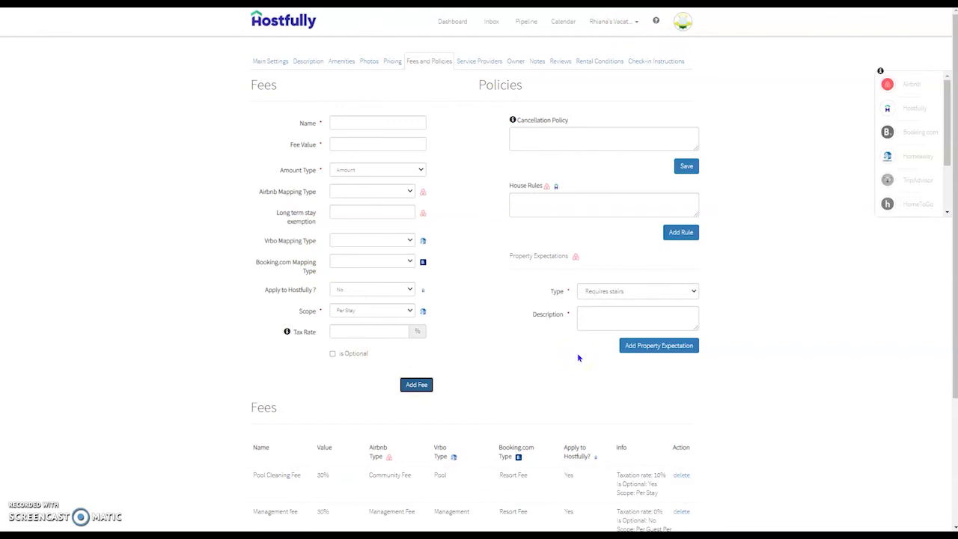
# - Open the agency's Integrations page
pyautogui.click(620, 22)
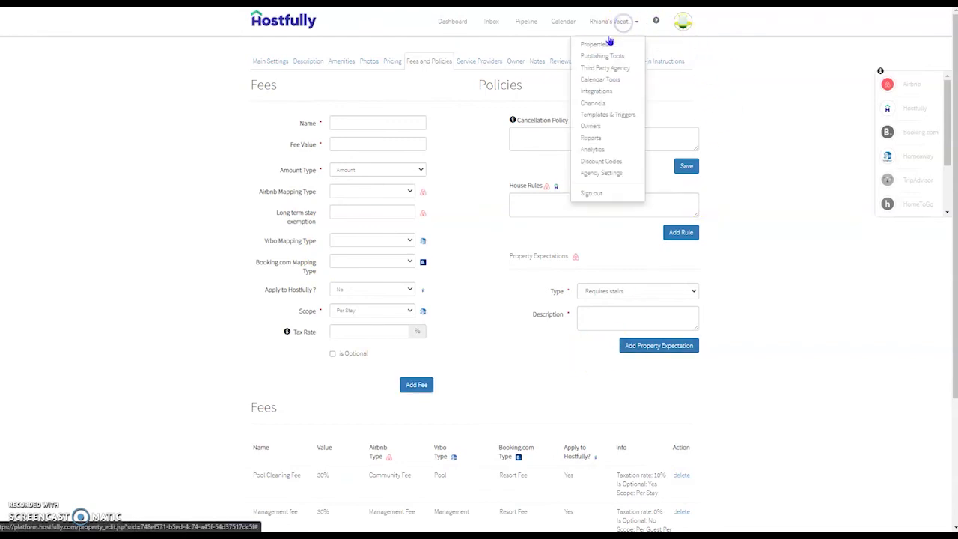
pyautogui.click(596, 94)
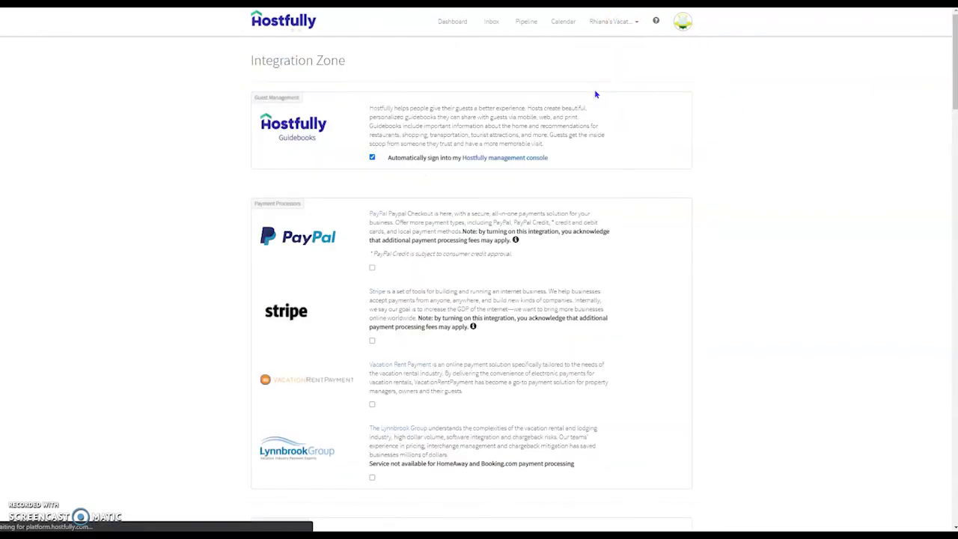
# - Look over the dynamic pricing tools offered among the integrations: PriceLabs, Wheelhouse and Beyond Pricing
pyautogui.scroll(-4, 569, 217)
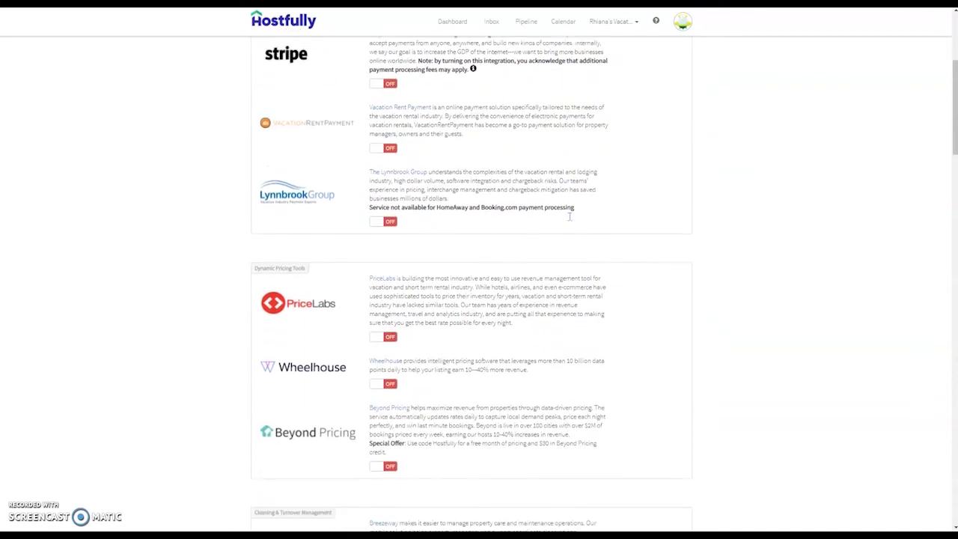
pyautogui.scroll(-3, 570, 216)
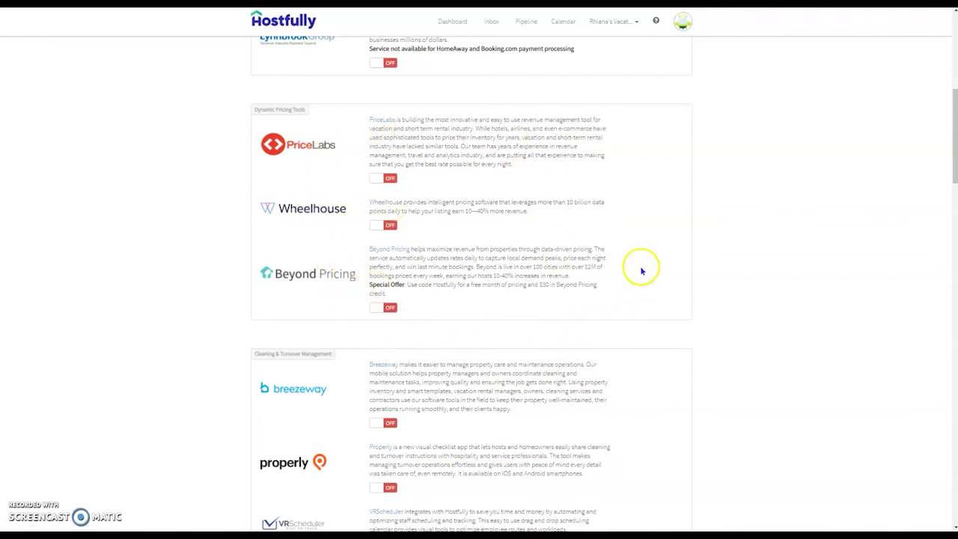
pyautogui.scroll(2, 642, 270)
pyautogui.scroll(1, 646, 277)
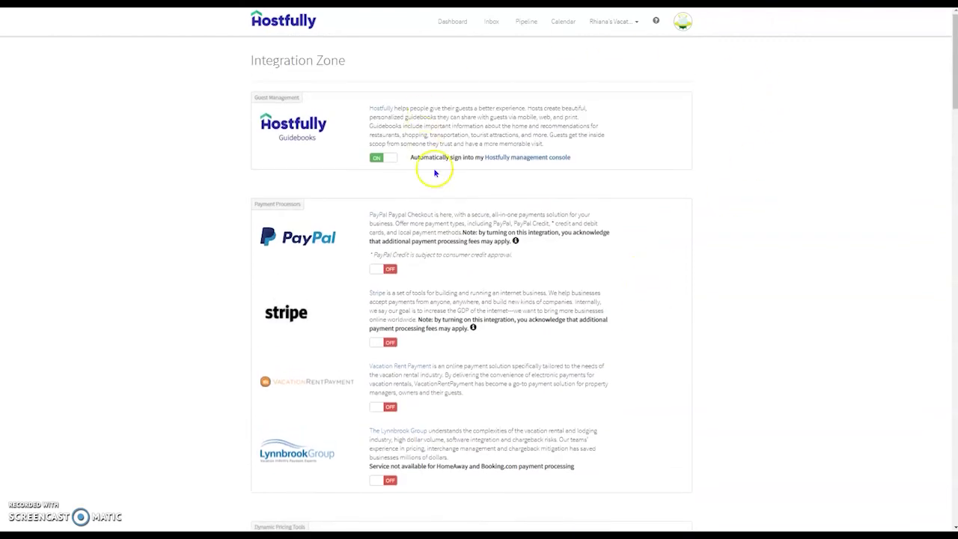
# - Open the Broadwaytesttest property from the agency's property list and go from its pricing calendar to its main settings
pyautogui.click(623, 22)
pyautogui.click(599, 45)
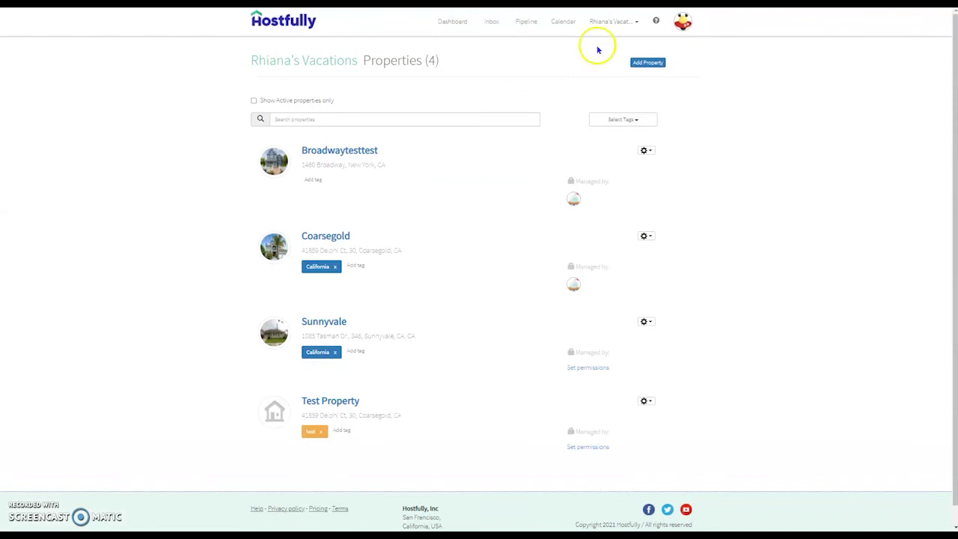
pyautogui.click(340, 152)
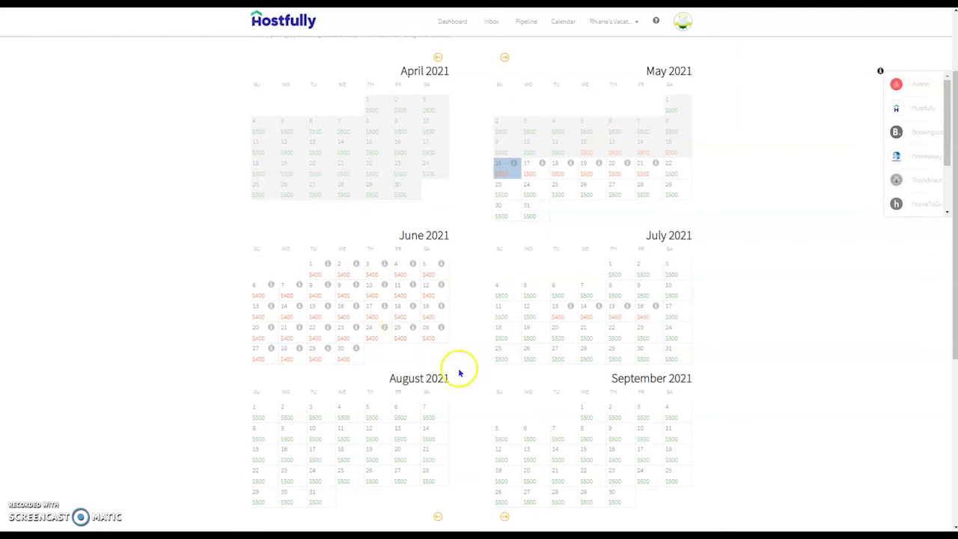
pyautogui.scroll(2, 457, 371)
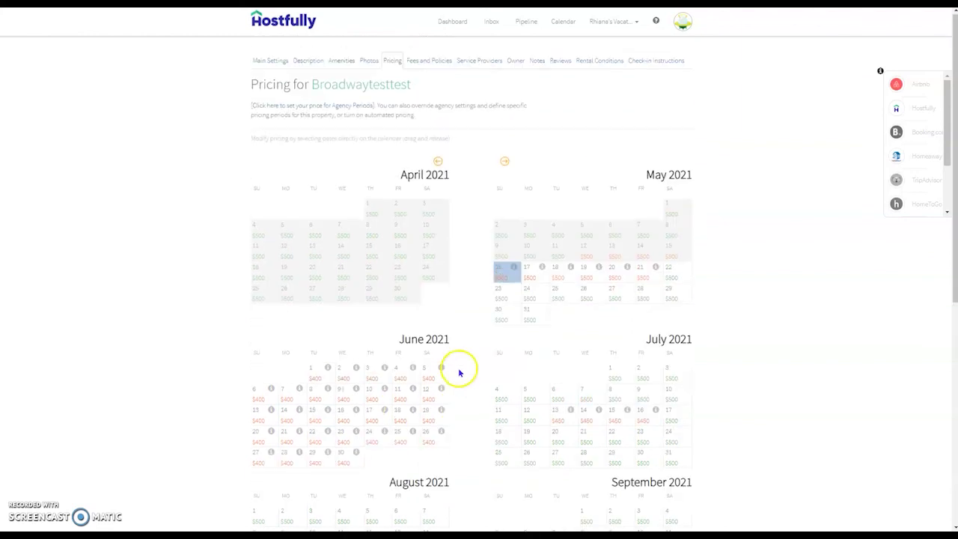
pyautogui.click(270, 67)
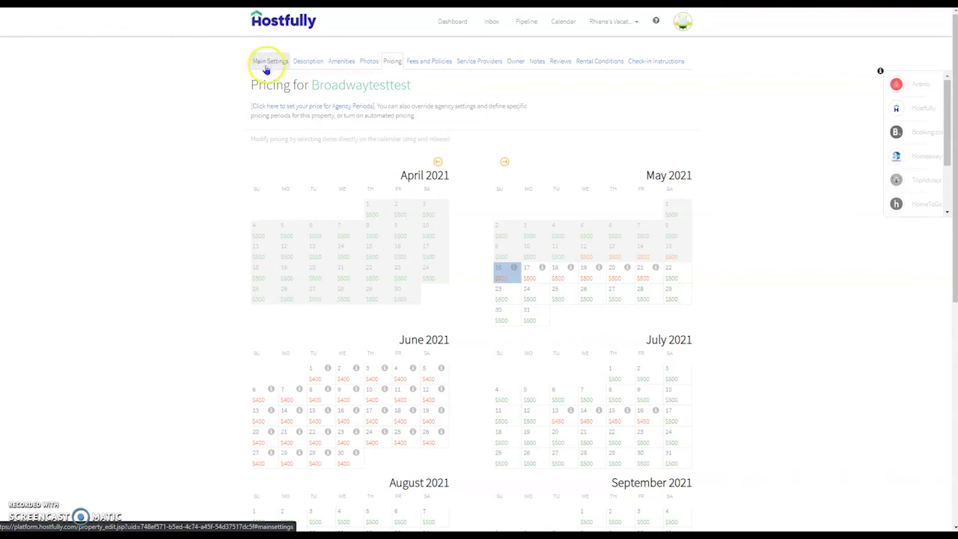